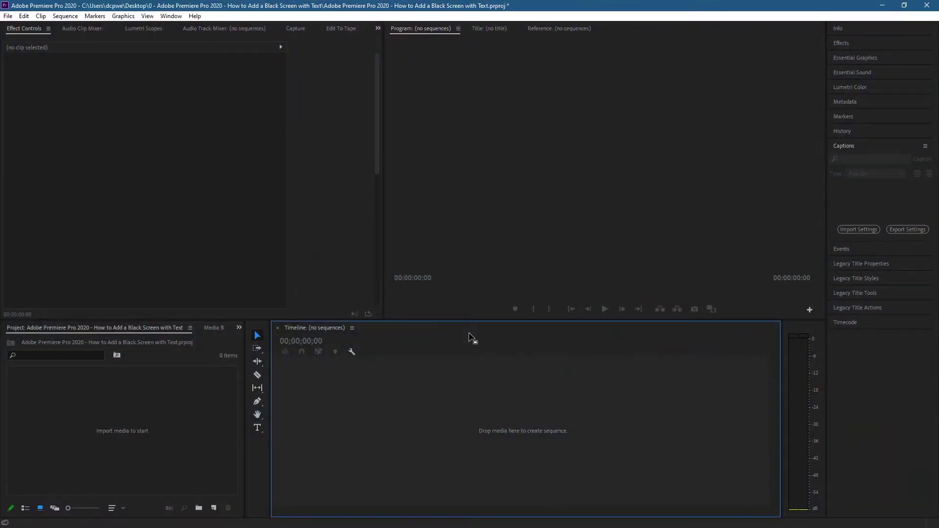
# Step: Try the Type tool on the Program monitor before starting the matte
pyautogui.click(257, 428)
pyautogui.click(537, 178)
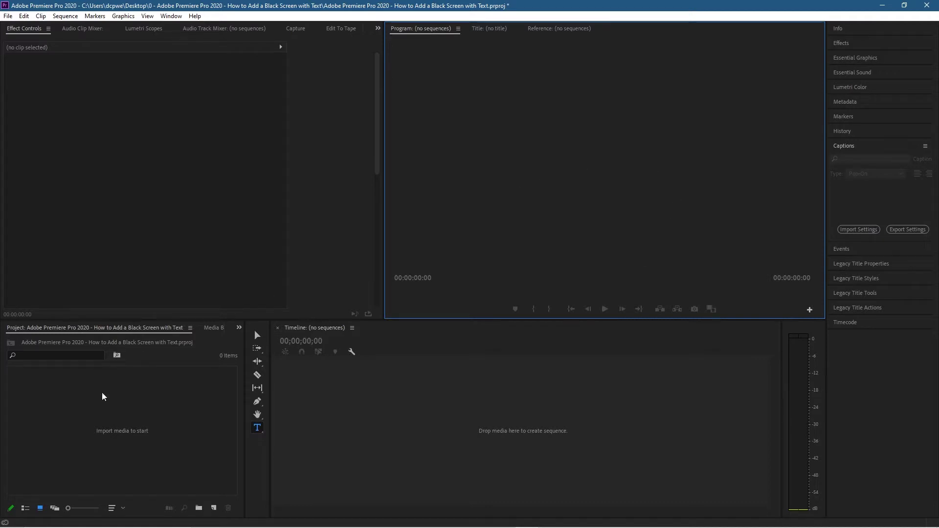
pyautogui.click(103, 406)
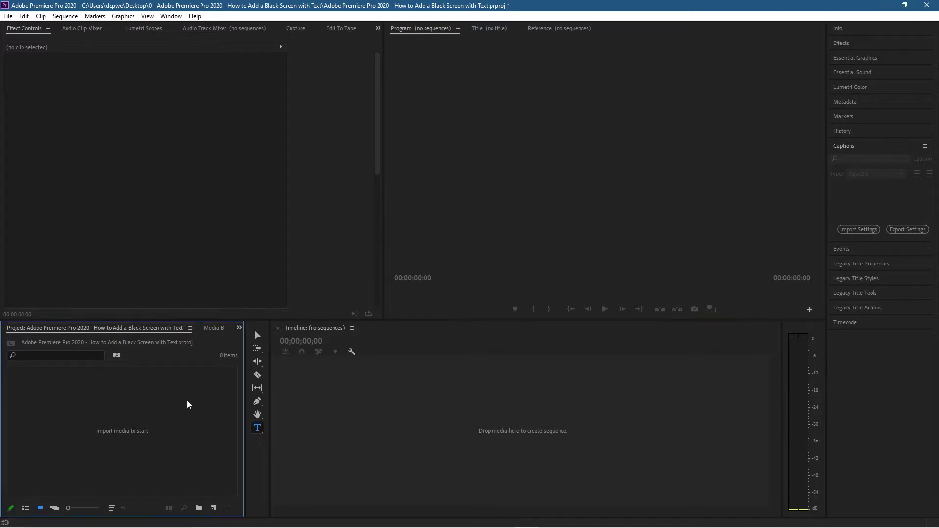
# Step: Start a new Color Matte at 1920×1080, 30.00 fps, Square Pixels
pyautogui.rightClick(126, 415)
pyautogui.moveTo(184, 277)
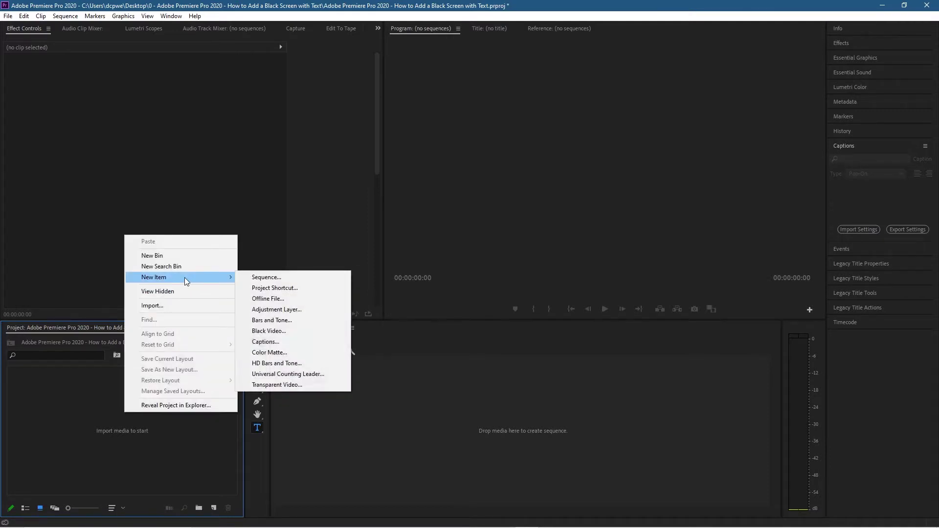
pyautogui.click(297, 352)
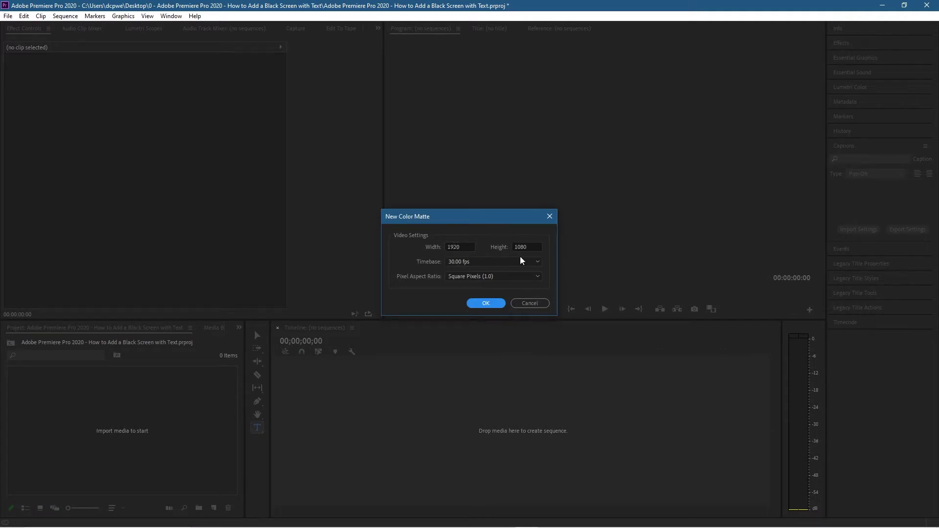
pyautogui.click(474, 264)
pyautogui.click(473, 265)
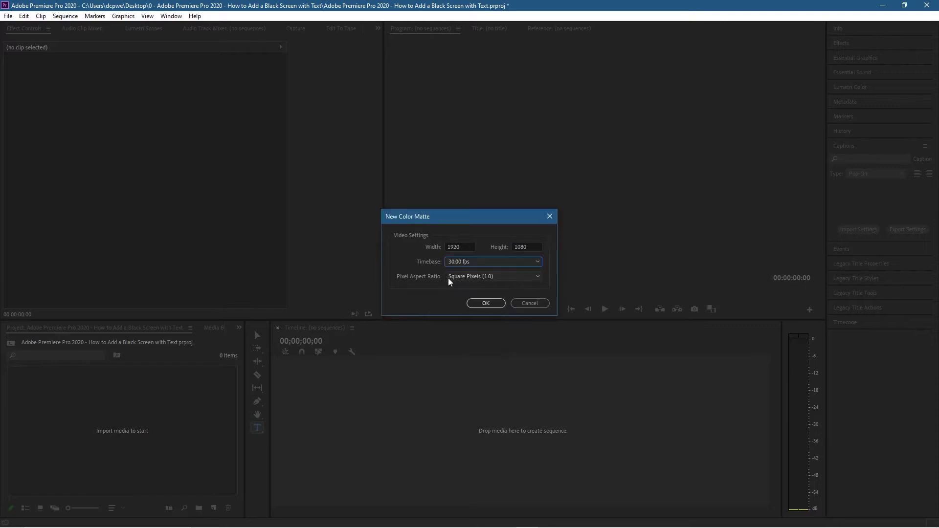
pyautogui.click(474, 277)
pyautogui.click(469, 277)
pyautogui.click(487, 303)
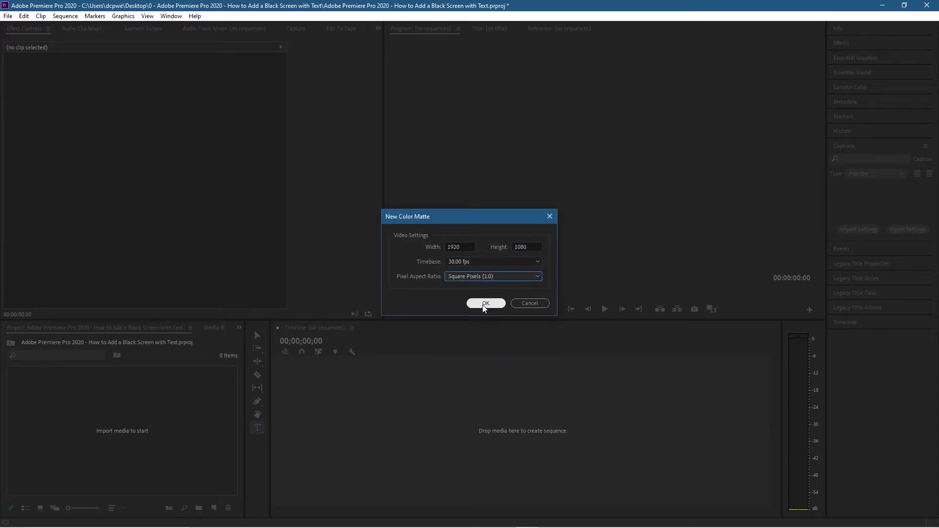
# Step: Choose black for the matte and keep the name Color Matte
pyautogui.moveTo(684, 261)
pyautogui.mouseDown()
pyautogui.moveTo(786, 283)
pyautogui.moveTo(685, 258)
pyautogui.moveTo(728, 284)
pyautogui.moveTo(706, 304)
pyautogui.moveTo(800, 314)
pyautogui.moveTo(732, 260)
pyautogui.moveTo(768, 259)
pyautogui.moveTo(811, 193)
pyautogui.moveTo(523, 184)
pyautogui.mouseUp()
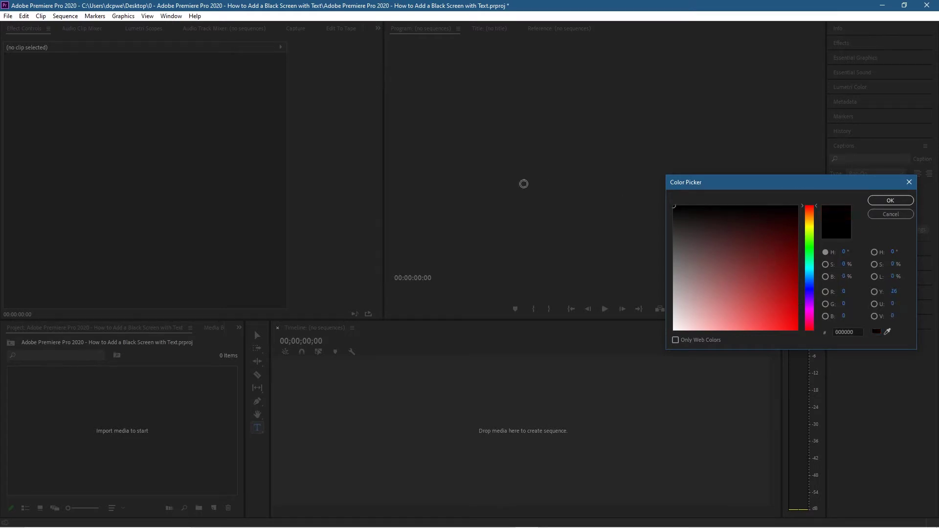
pyautogui.click(893, 201)
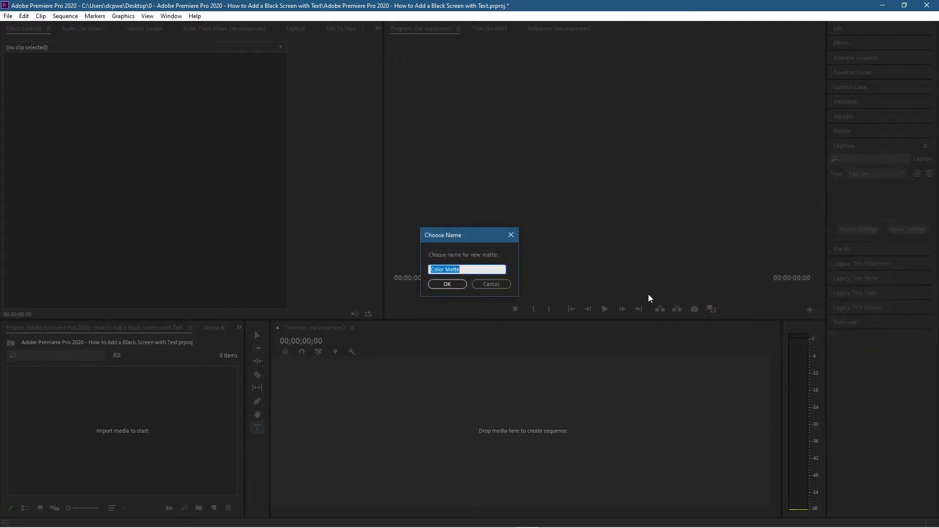
pyautogui.click(446, 283)
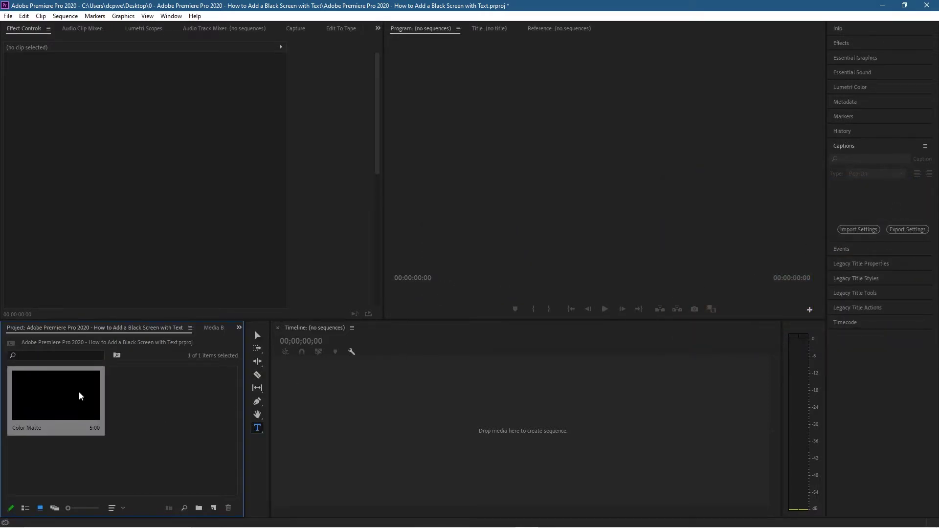
# Step: Drop Color Matte into a new sequence, extend it to 29 seconds, and add an empty text graphic
pyautogui.moveTo(81, 396); pyautogui.dragTo(293, 414)
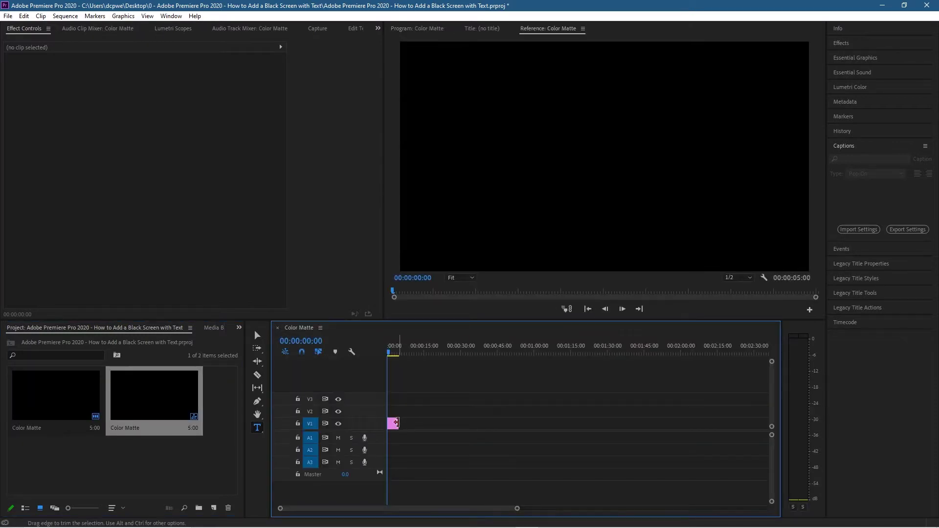
pyautogui.moveTo(396, 423); pyautogui.dragTo(456, 428)
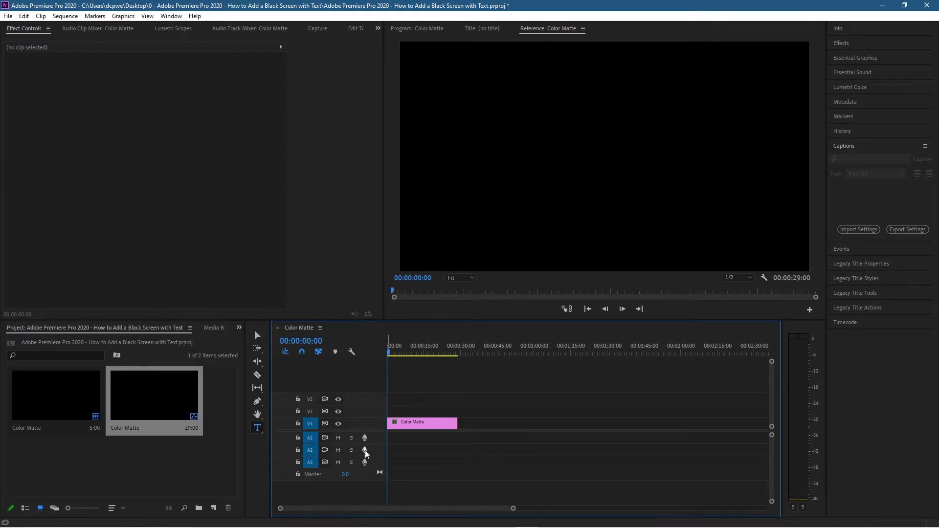
pyautogui.click(258, 428)
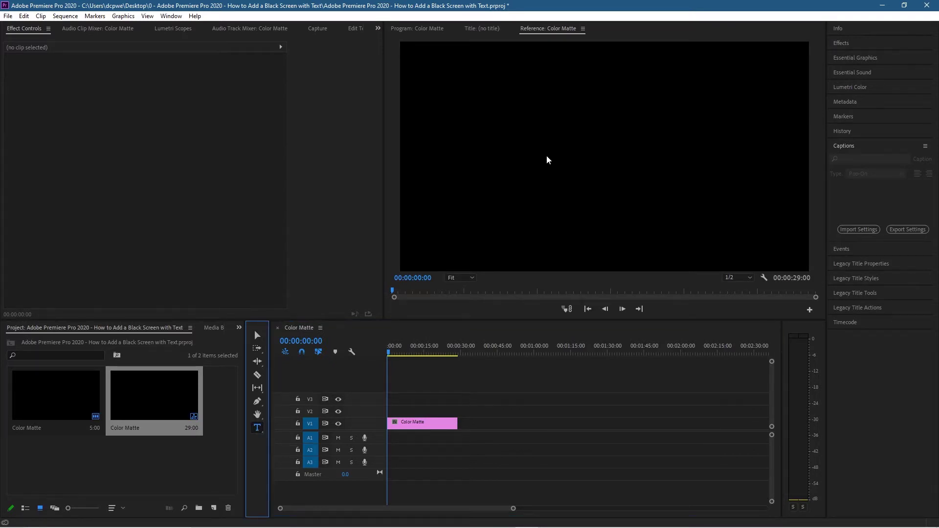
pyautogui.click(572, 166)
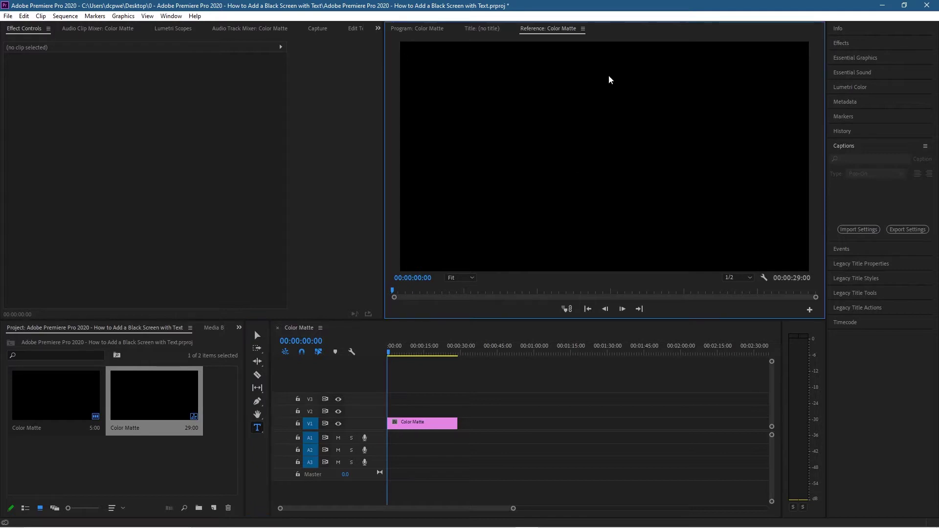
pyautogui.click(390, 355)
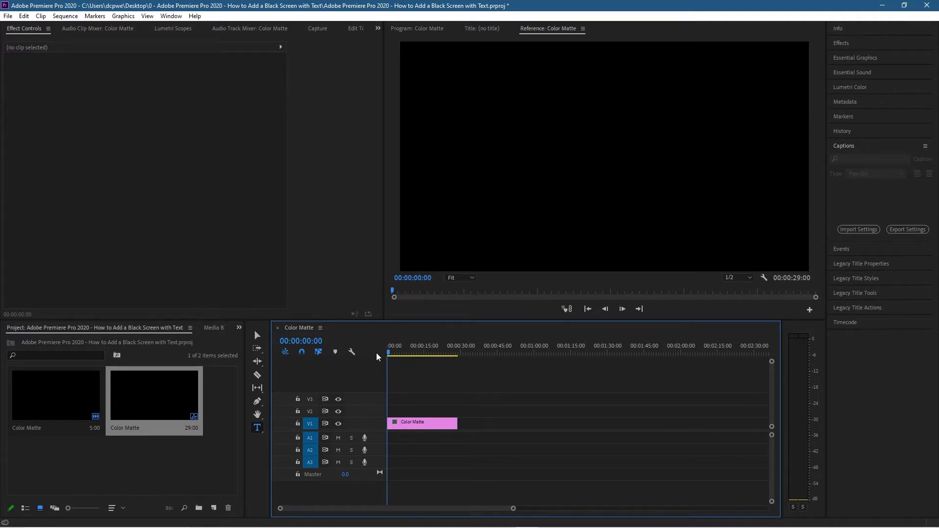
pyautogui.click(256, 428)
# Step: Type 'Premiere is awesome!' in a new text box on the frame
pyautogui.click(566, 144)
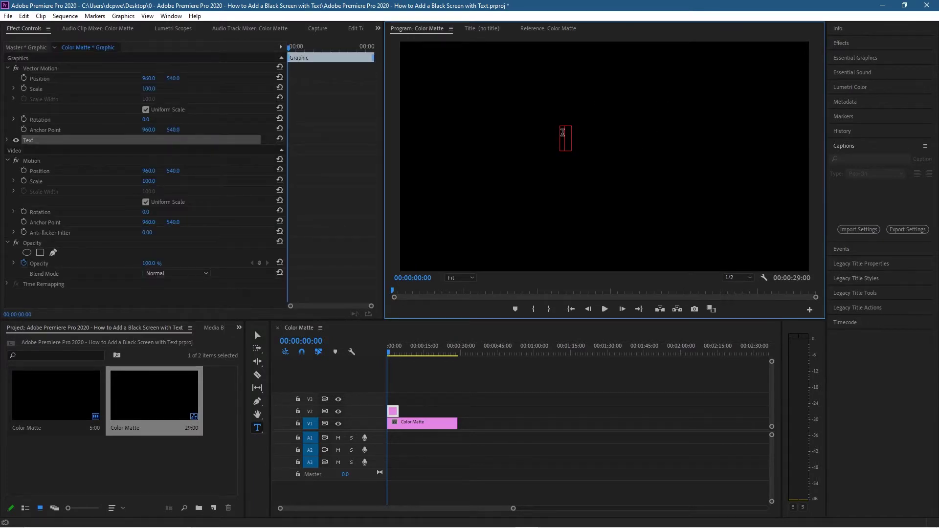
pyautogui.write('Premiere is')
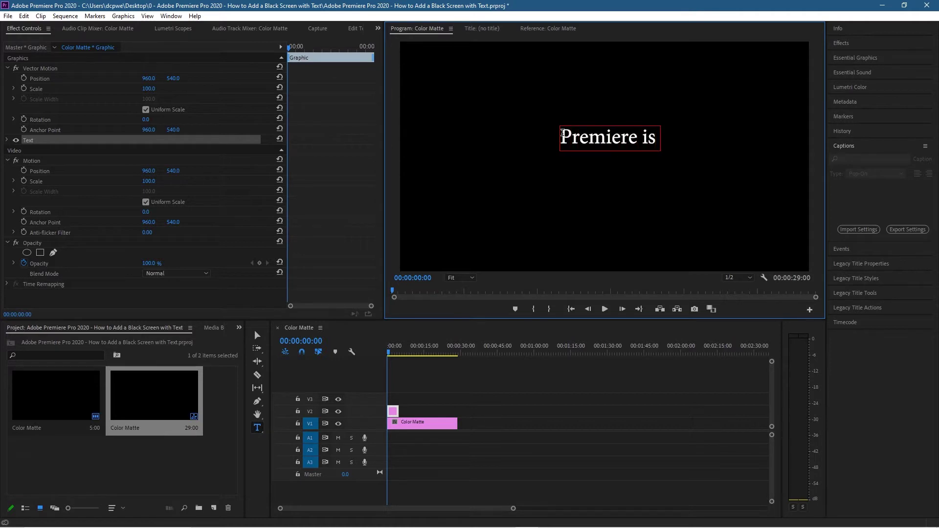
pyautogui.write(' awesome!')
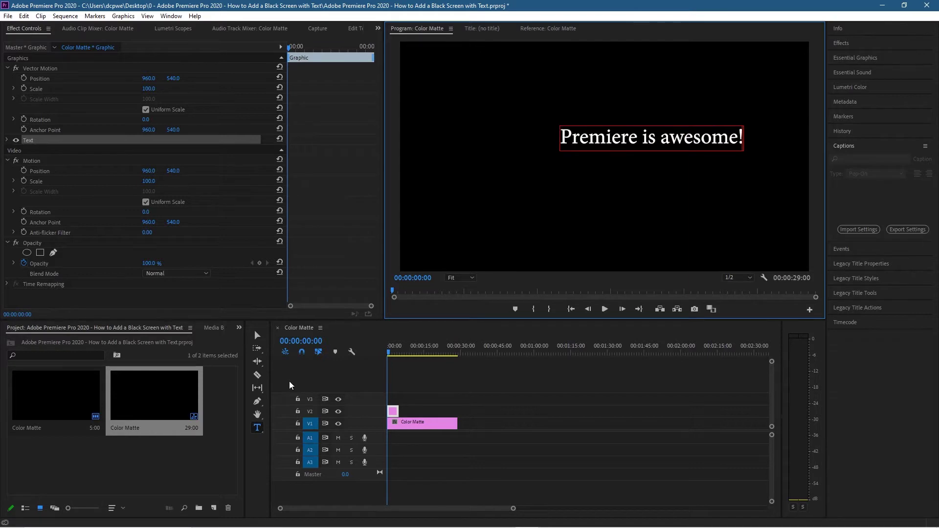
pyautogui.click(257, 335)
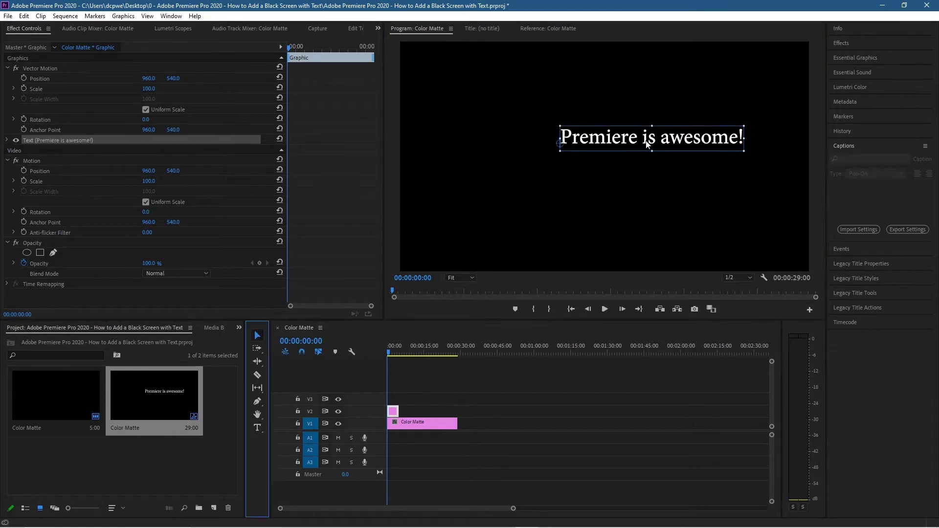
# Step: Move the title left and slightly down, just above the frame's centre
pyautogui.moveTo(647, 143); pyautogui.dragTo(614, 146)
pyautogui.doubleClick(612, 142)
pyautogui.moveTo(553, 142); pyautogui.dragTo(698, 142)
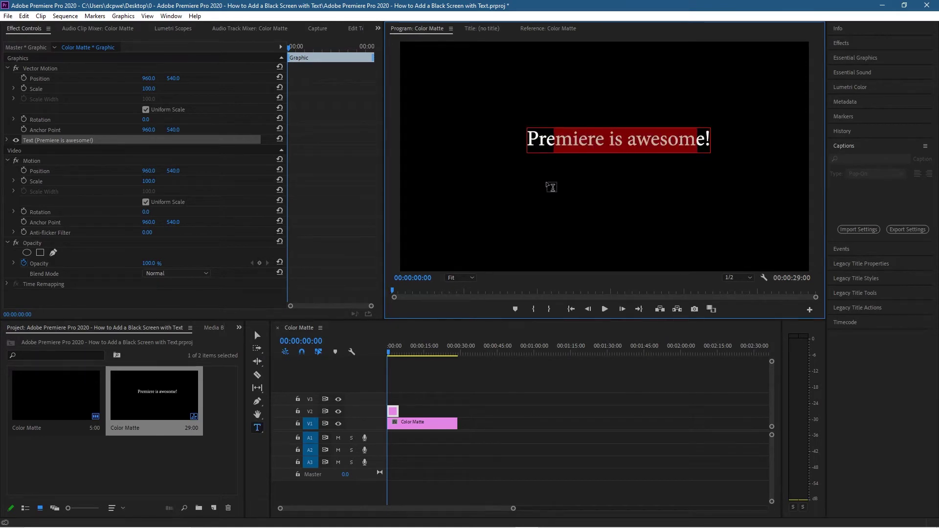
pyautogui.click(257, 336)
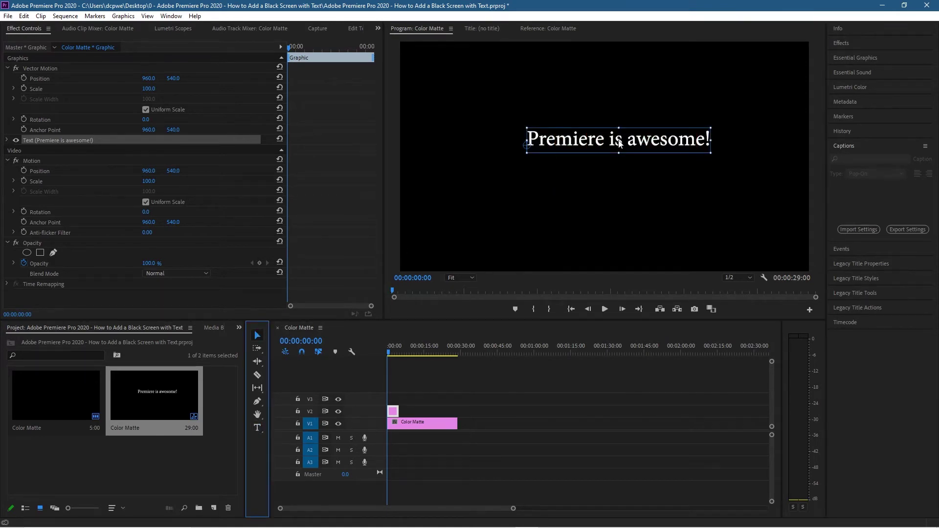
pyautogui.moveTo(620, 143); pyautogui.dragTo(613, 155)
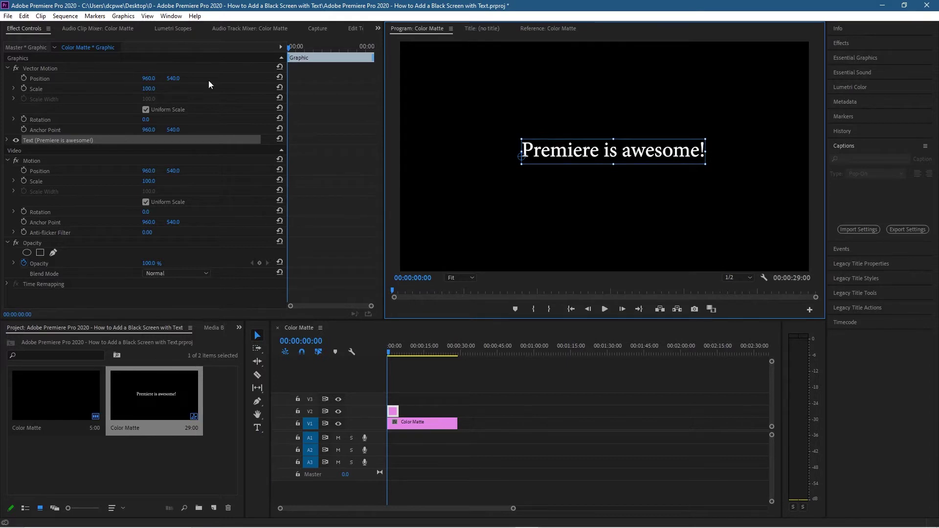
# Step: Open Window > Effect Controls and expand the title's Text properties (Minion Pro, size 100)
pyautogui.click(171, 16)
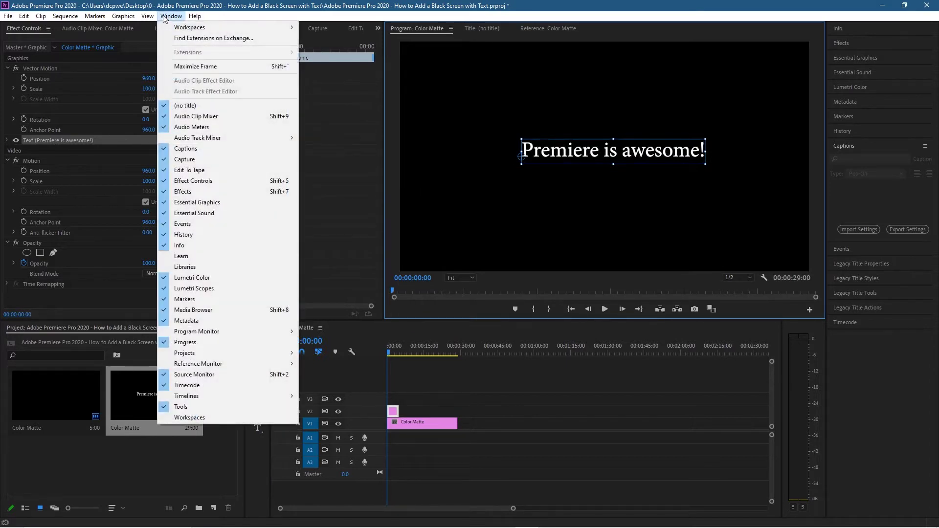
pyautogui.click(188, 185)
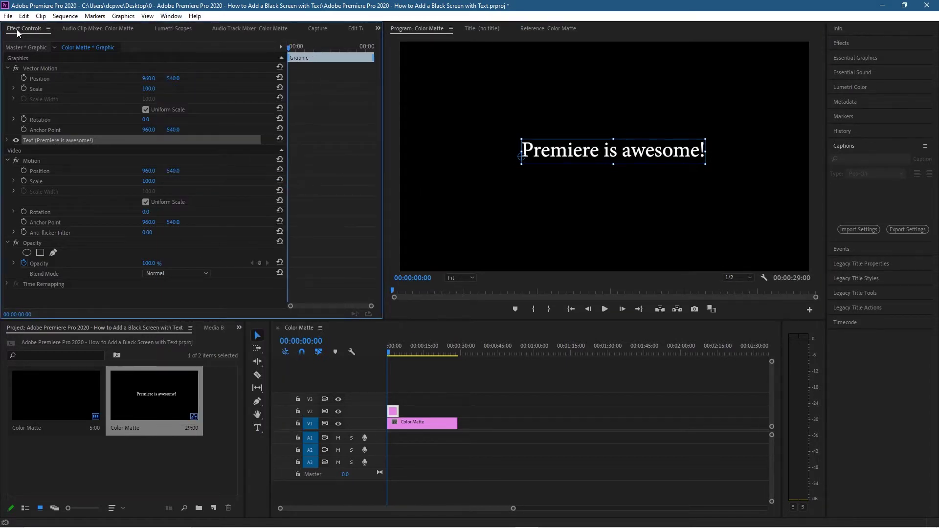
pyautogui.click(7, 141)
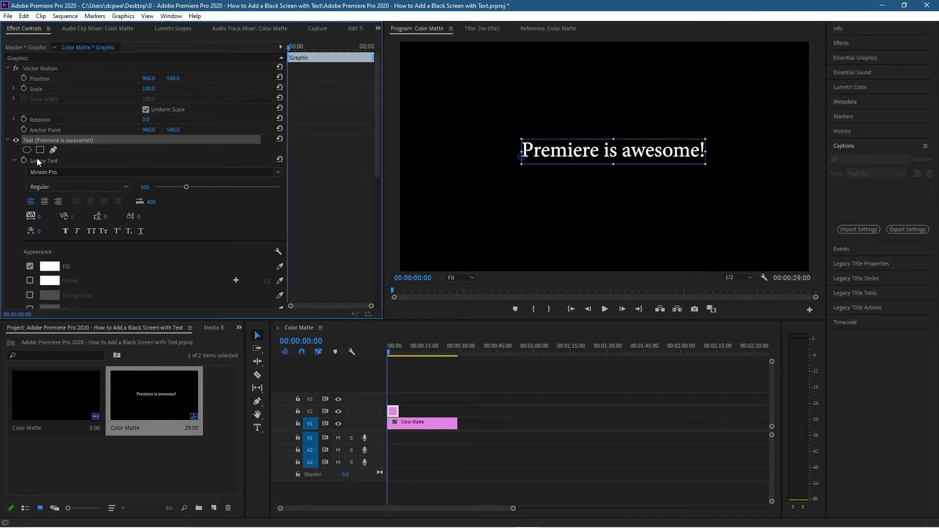
# Step: Pick Impact from the Source Text font list, replacing Minion Pro
pyautogui.click(278, 173)
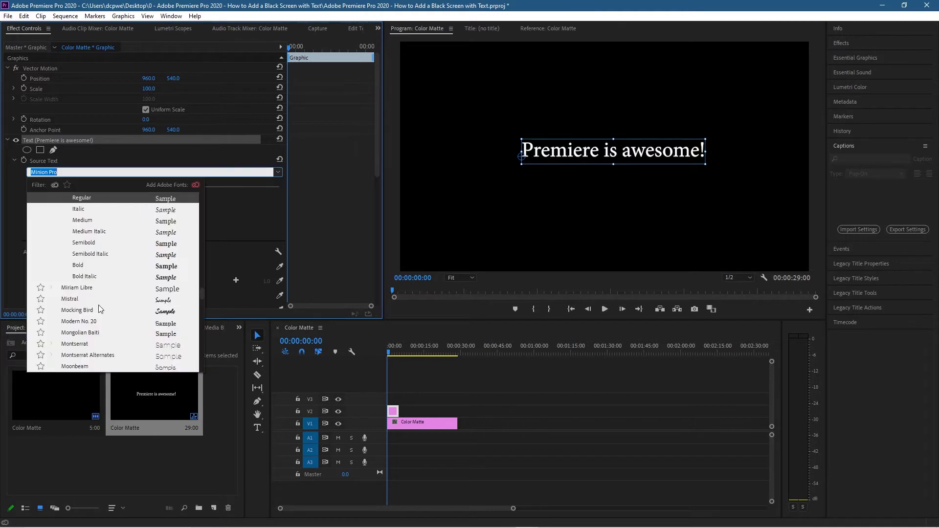
pyautogui.scroll(-10, 98, 305)
pyautogui.scroll(15, 116, 282)
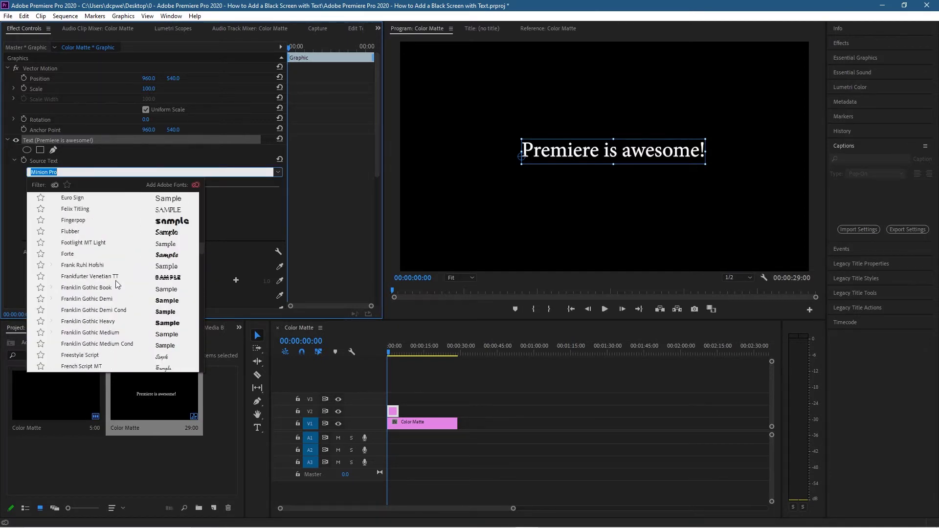
pyautogui.scroll(-15, 114, 283)
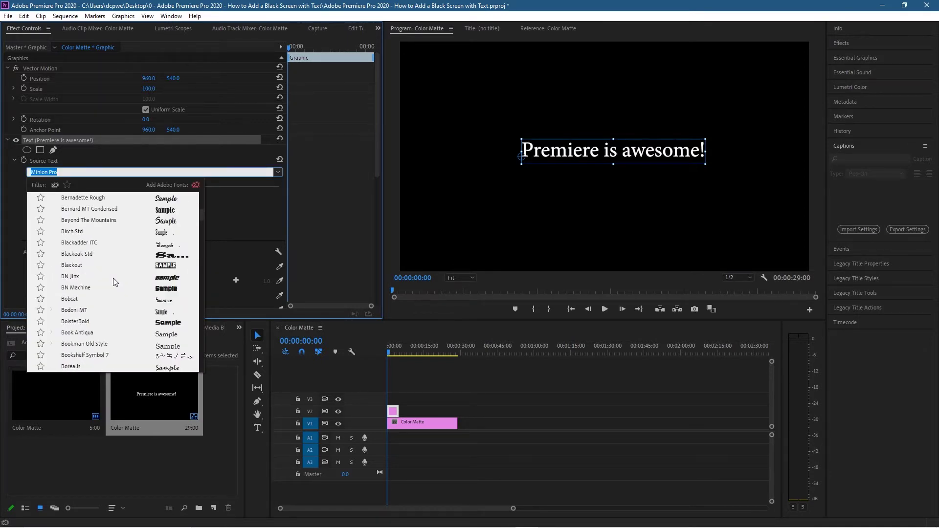
pyautogui.scroll(-15, 110, 298)
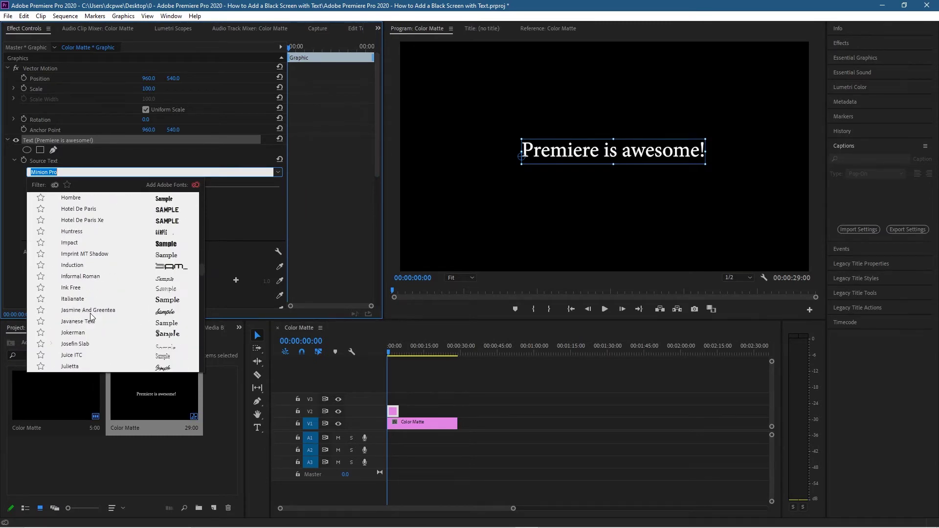
pyautogui.click(68, 244)
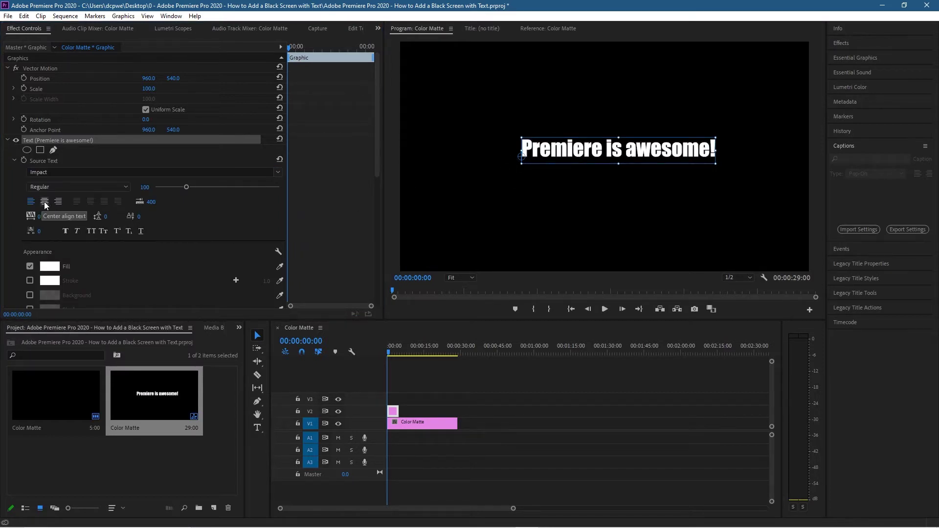
# Step: Apply Faux Bold, tracking 115 and font size 131, then shift the title left
pyautogui.click(66, 232)
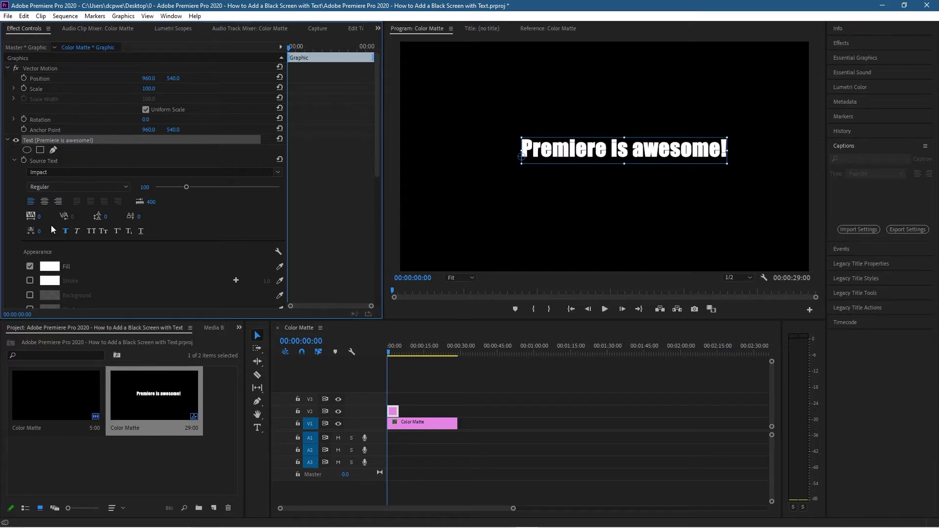
pyautogui.moveTo(38, 216); pyautogui.dragTo(98, 216)
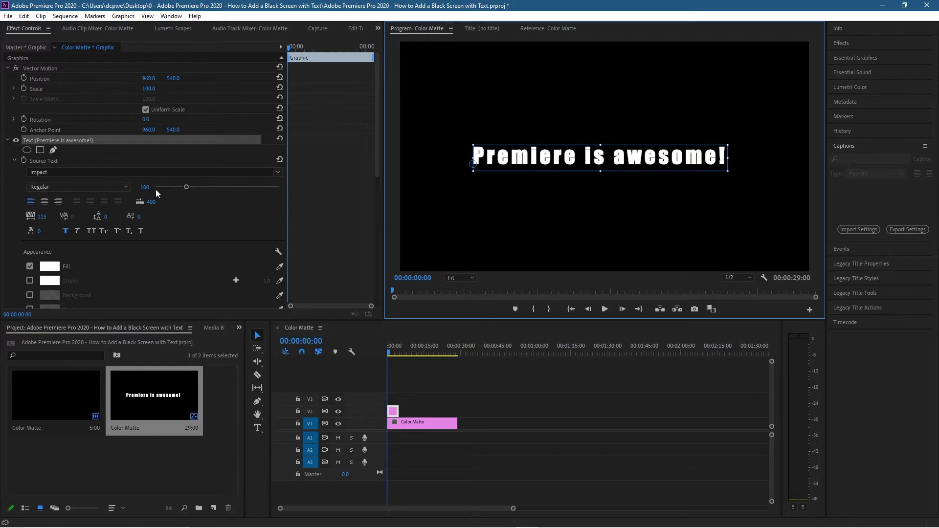
pyautogui.moveTo(186, 186); pyautogui.dragTo(194, 189)
pyautogui.moveTo(570, 176); pyautogui.dragTo(529, 161)
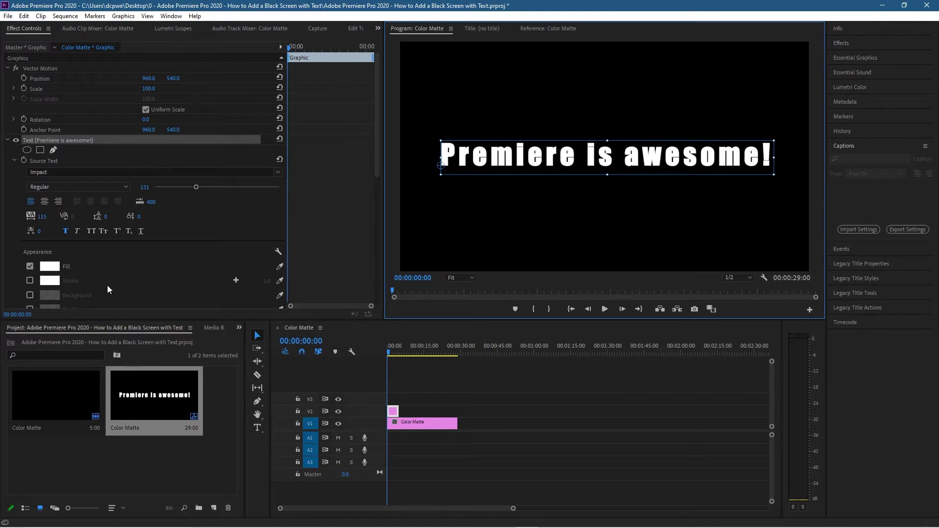
# Step: Enable Stroke on the title and set its colour to blue 1872B8
pyautogui.click(30, 281)
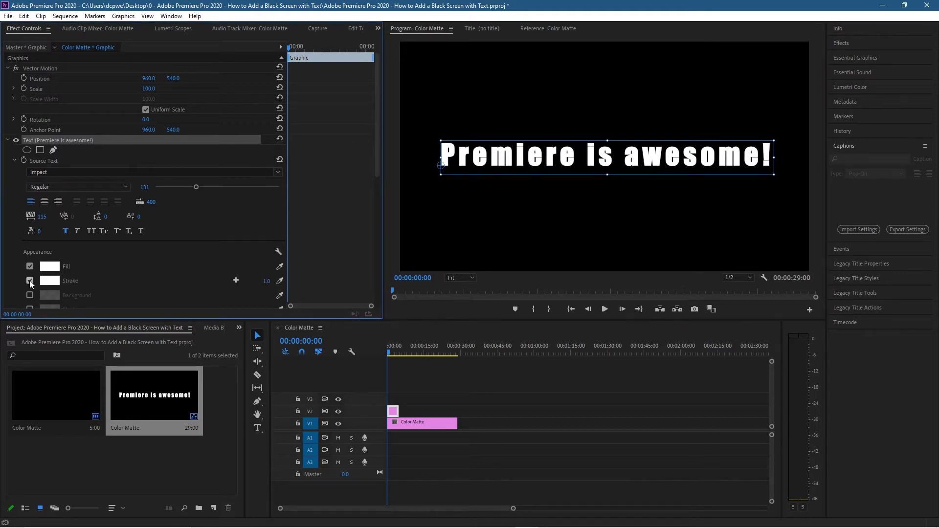
pyautogui.click(49, 281)
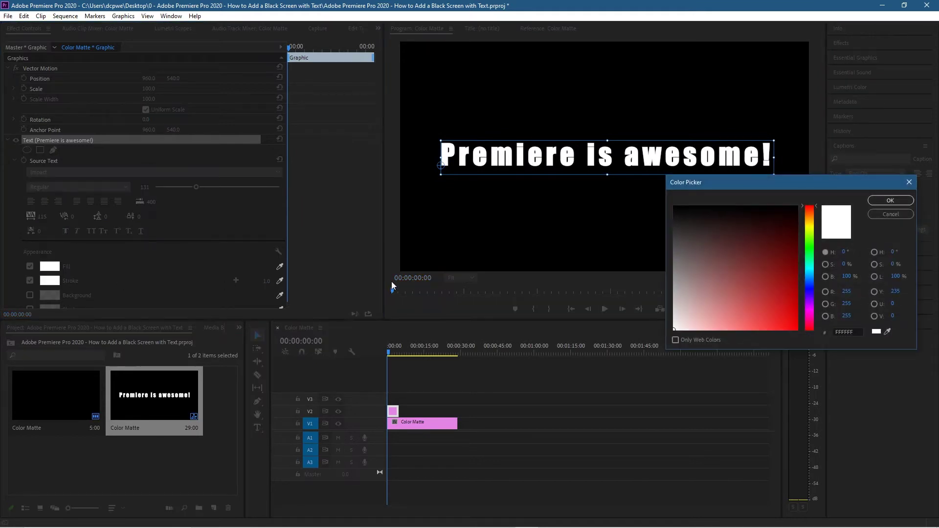
pyautogui.moveTo(743, 294)
pyautogui.mouseDown()
pyautogui.moveTo(777, 296)
pyautogui.moveTo(812, 277)
pyautogui.mouseUp()
pyautogui.click(810, 271)
pyautogui.click(781, 295)
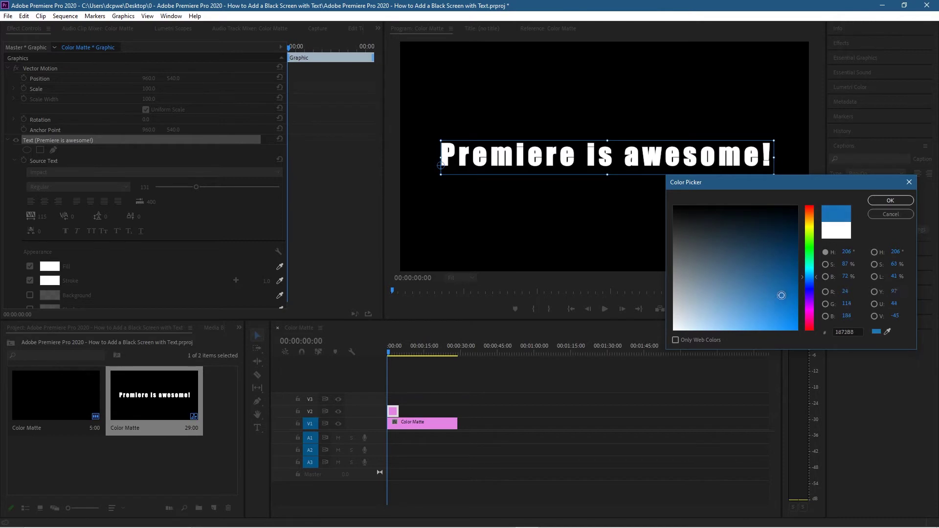
pyautogui.click(889, 201)
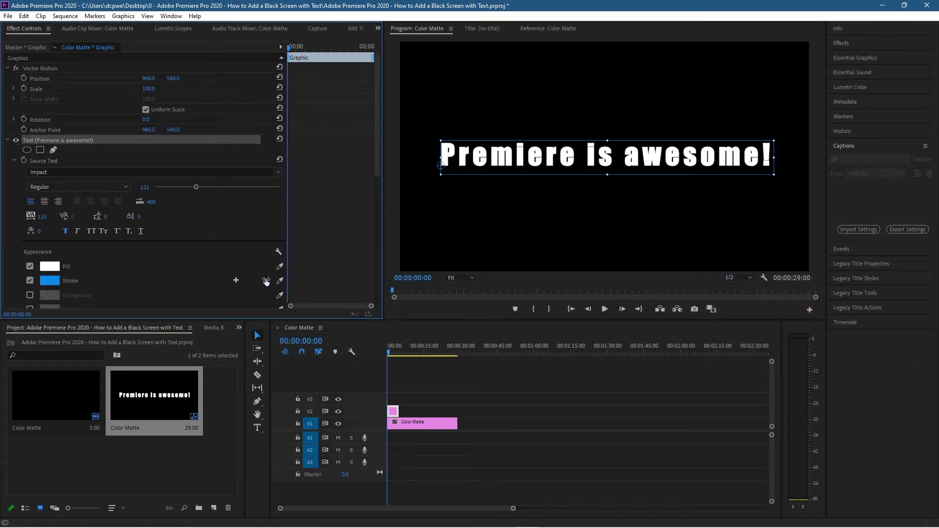
# Step: Set the stroke width to 19 and nudge the title slightly left
pyautogui.moveTo(267, 281); pyautogui.dragTo(281, 281)
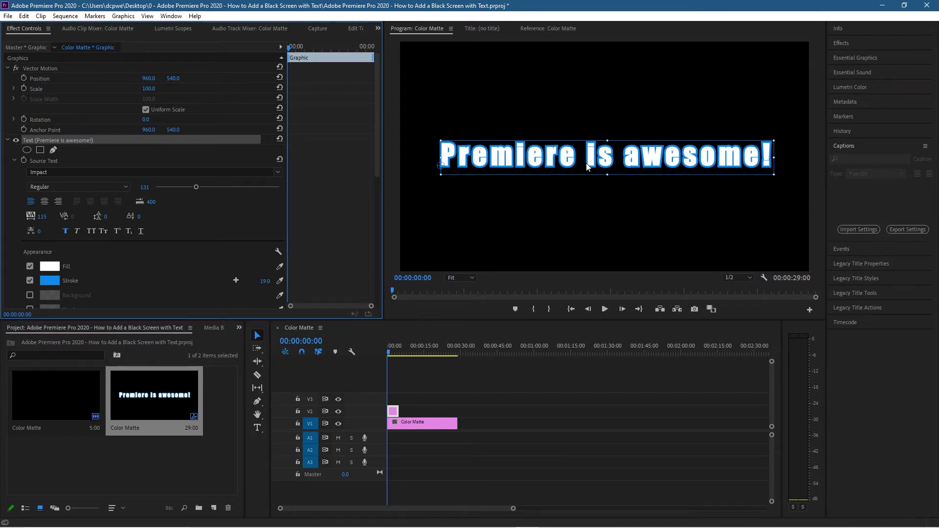
pyautogui.moveTo(571, 159)
pyautogui.mouseDown()
pyautogui.moveTo(561, 161)
pyautogui.moveTo(567, 157)
pyautogui.mouseUp()
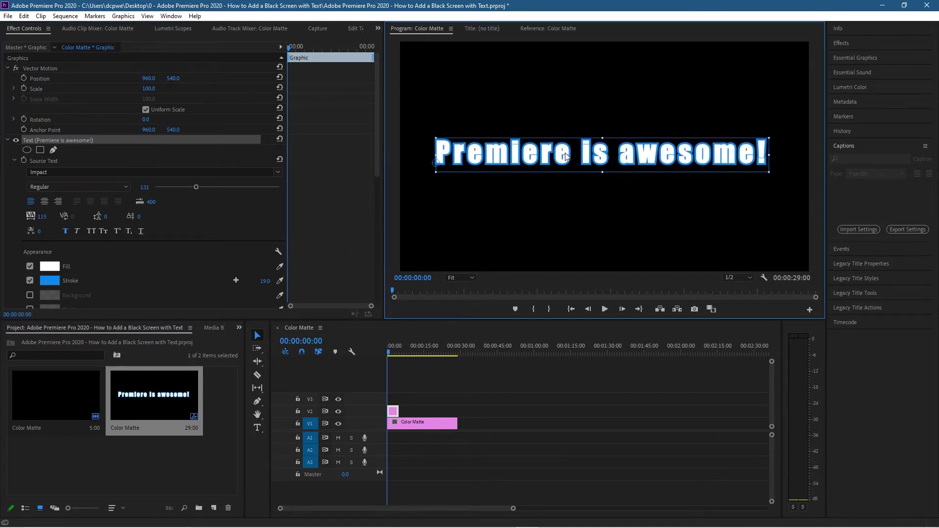
pyautogui.click(429, 422)
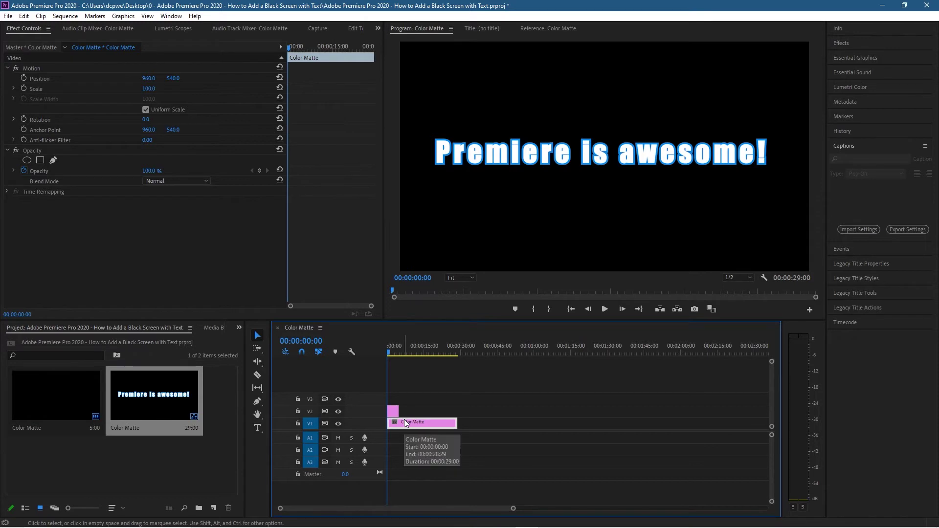
# Step: Stretch the V2 title clip to end with the Color Matte and preview the sequence
pyautogui.moveTo(387, 348)
pyautogui.mouseDown()
pyautogui.moveTo(430, 354)
pyautogui.moveTo(391, 362)
pyautogui.mouseUp()
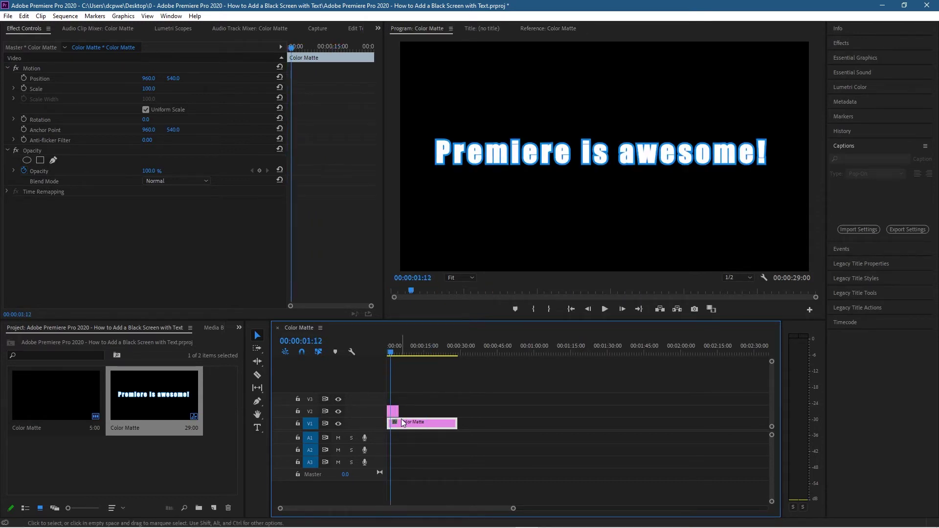
pyautogui.moveTo(406, 414); pyautogui.dragTo(457, 414)
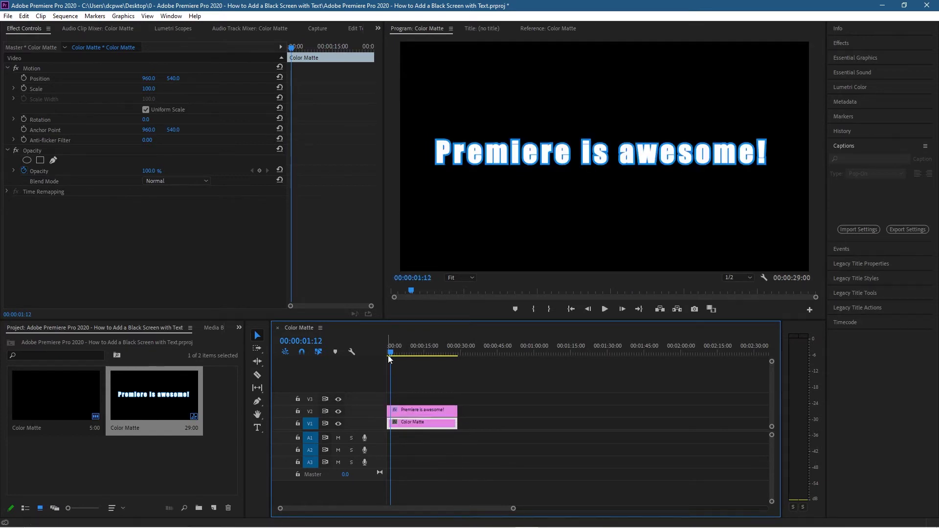
pyautogui.moveTo(390, 359)
pyautogui.mouseDown()
pyautogui.moveTo(423, 351)
pyautogui.moveTo(389, 352)
pyautogui.mouseUp()
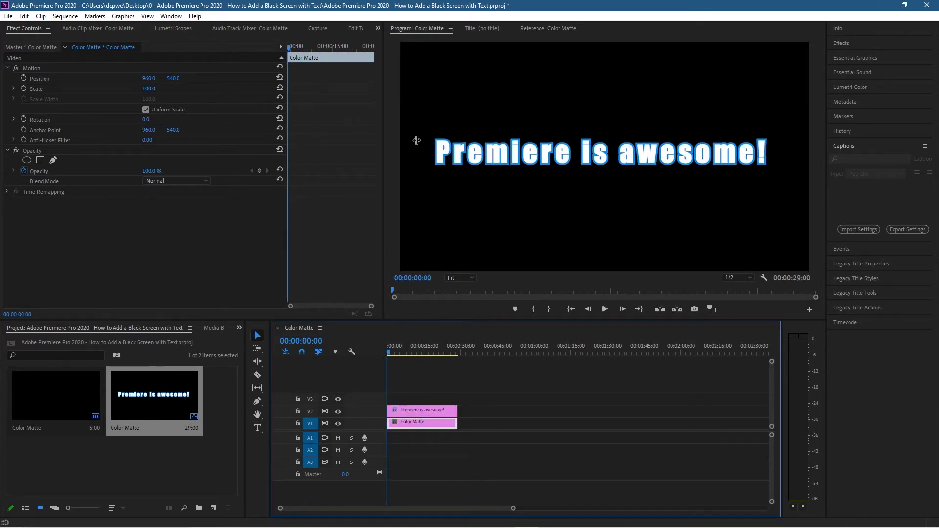
pyautogui.click(431, 410)
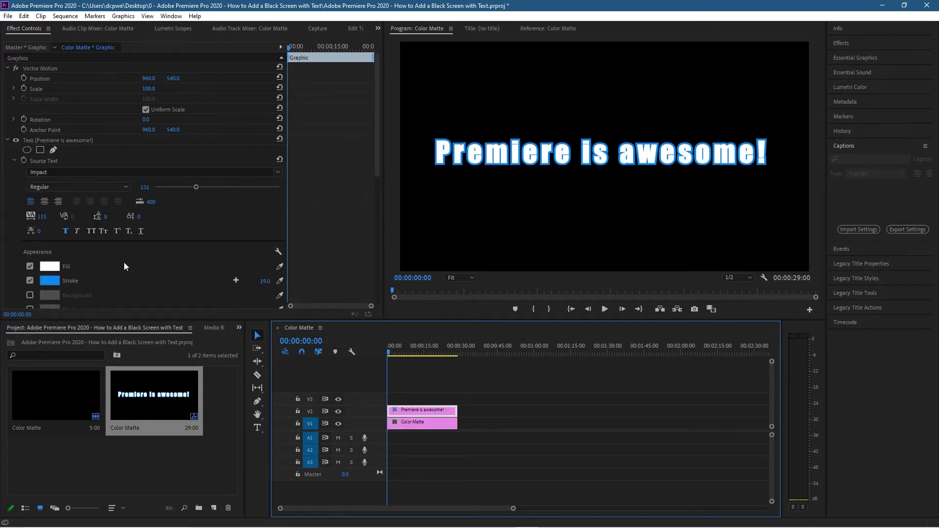
pyautogui.scroll(-3, 125, 263)
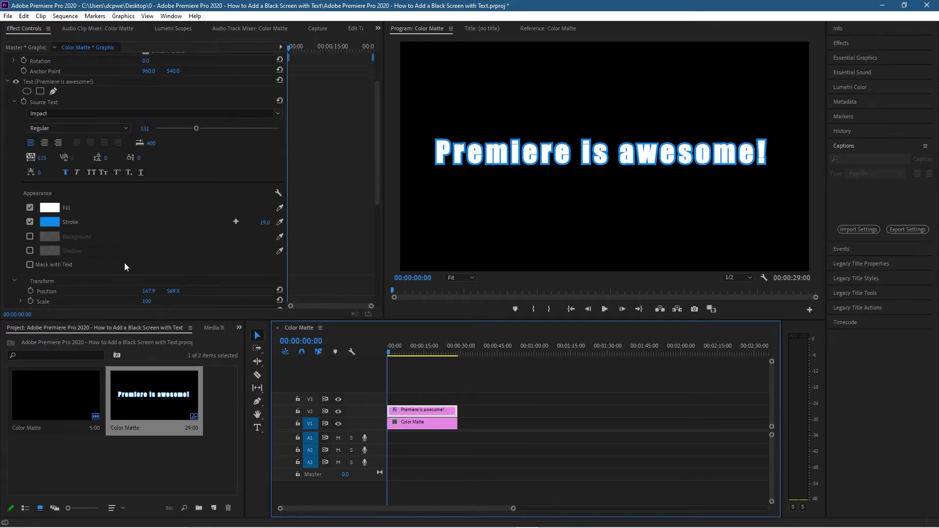
pyautogui.scroll(-2, 124, 263)
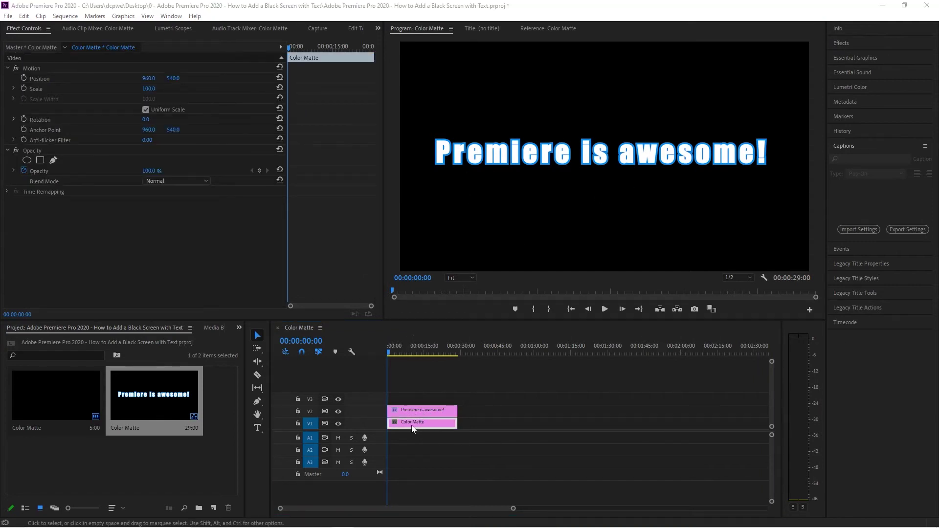
# Step: Recolour the V1 Color Matte from black to dark green 212E1A
pyautogui.click(424, 423)
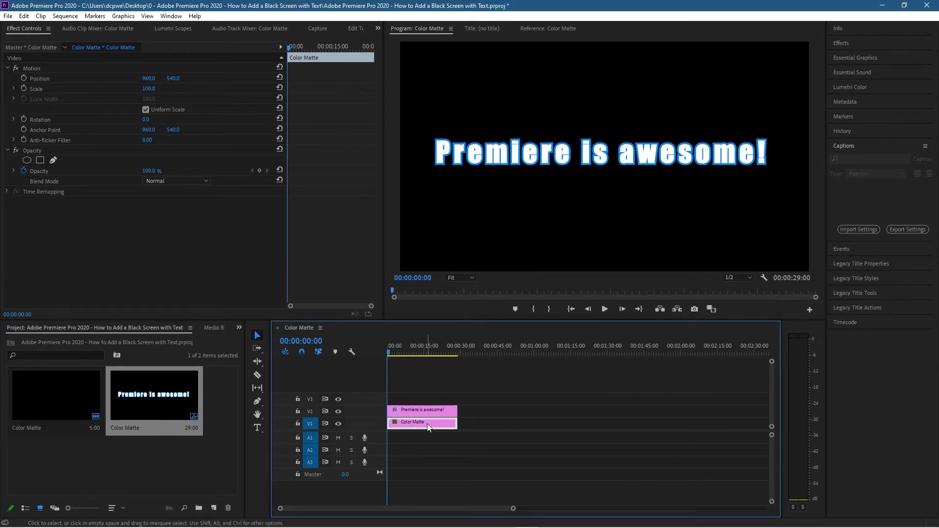
pyautogui.doubleClick(428, 427)
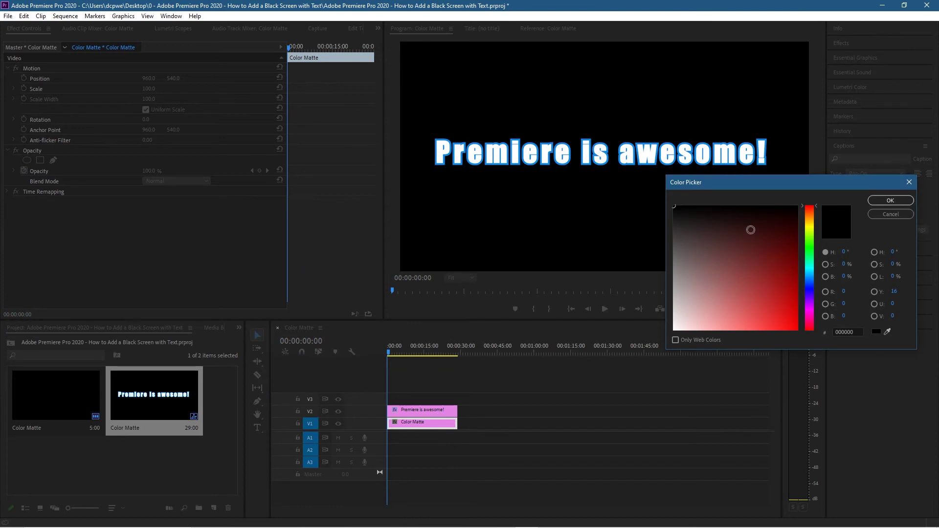
pyautogui.moveTo(813, 223); pyautogui.dragTo(814, 239)
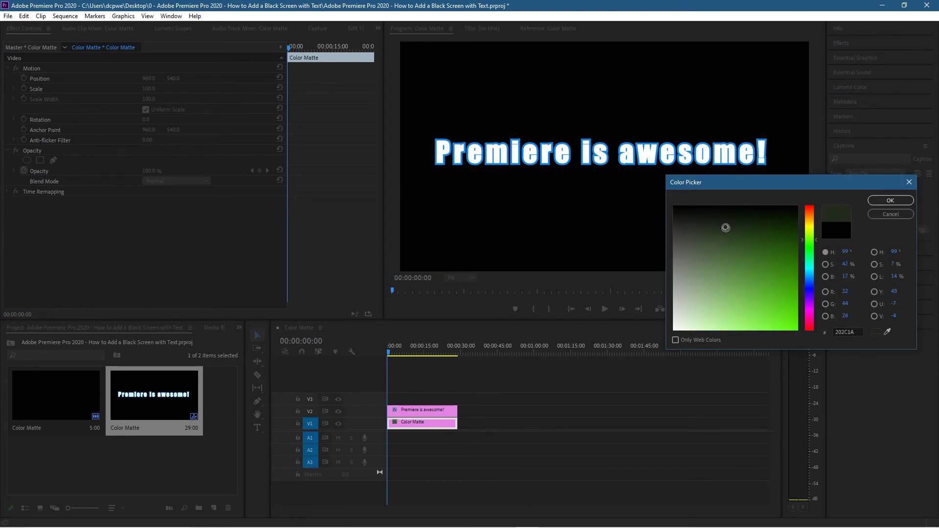
pyautogui.click(726, 228)
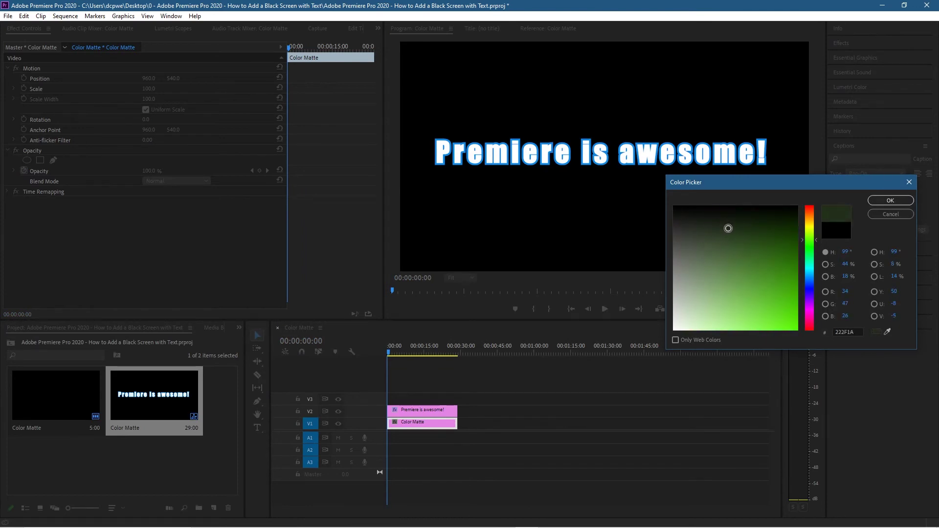
pyautogui.click(890, 201)
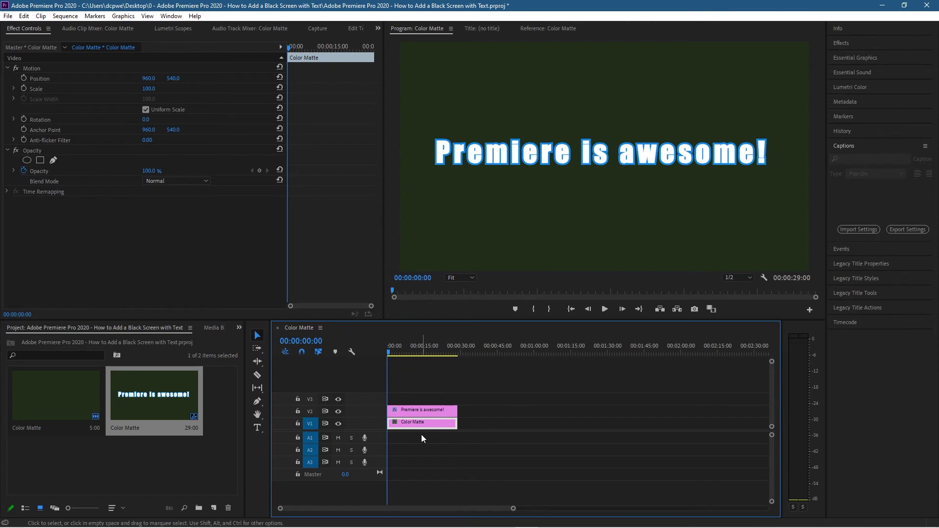
pyautogui.rightClick(132, 473)
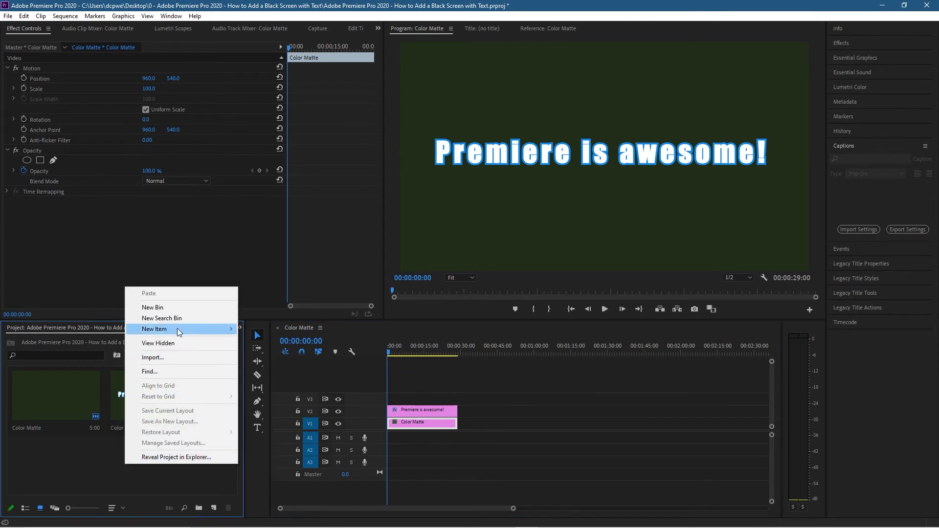
pyautogui.moveTo(195, 329)
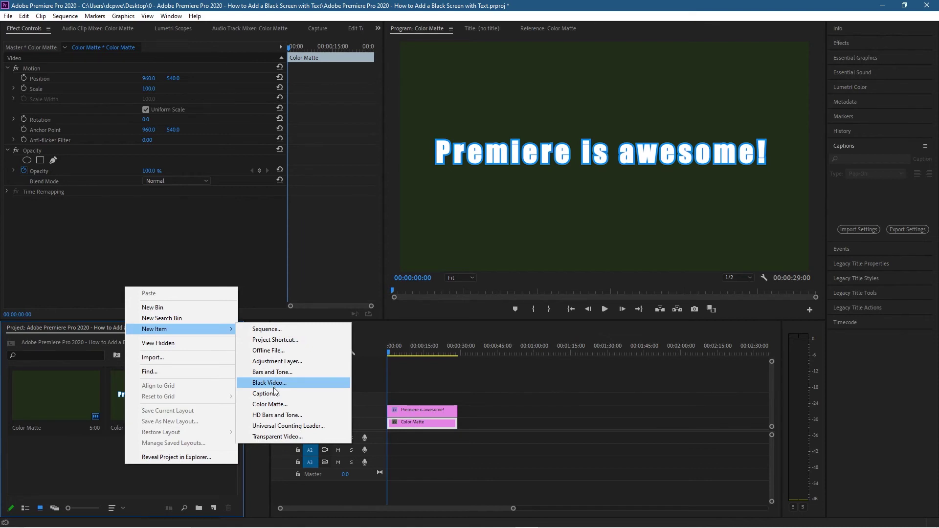
pyautogui.click(97, 473)
pyautogui.click(51, 414)
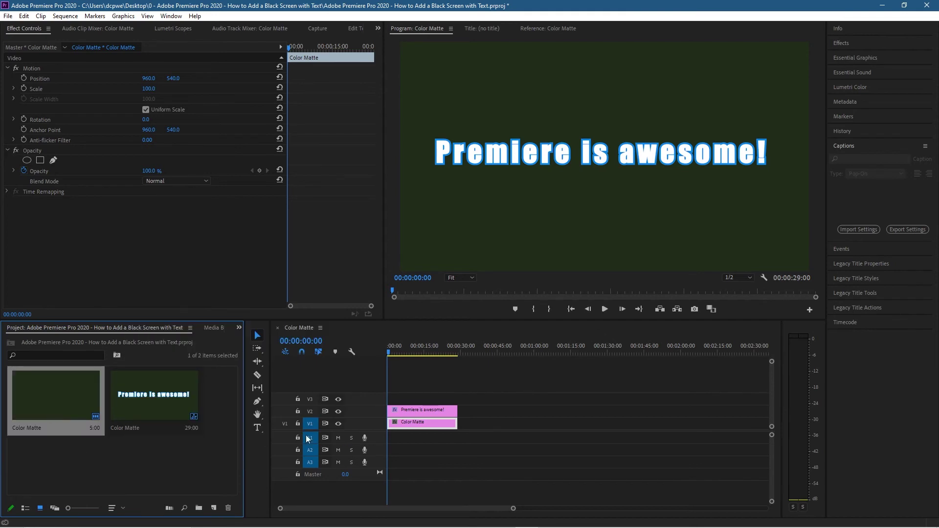
pyautogui.doubleClick(404, 423)
# Step: Change the matte to near-black 151713, then preview and return to the sequence start
pyautogui.click(687, 216)
pyautogui.moveTo(687, 216); pyautogui.dragTo(693, 217)
pyautogui.click(890, 200)
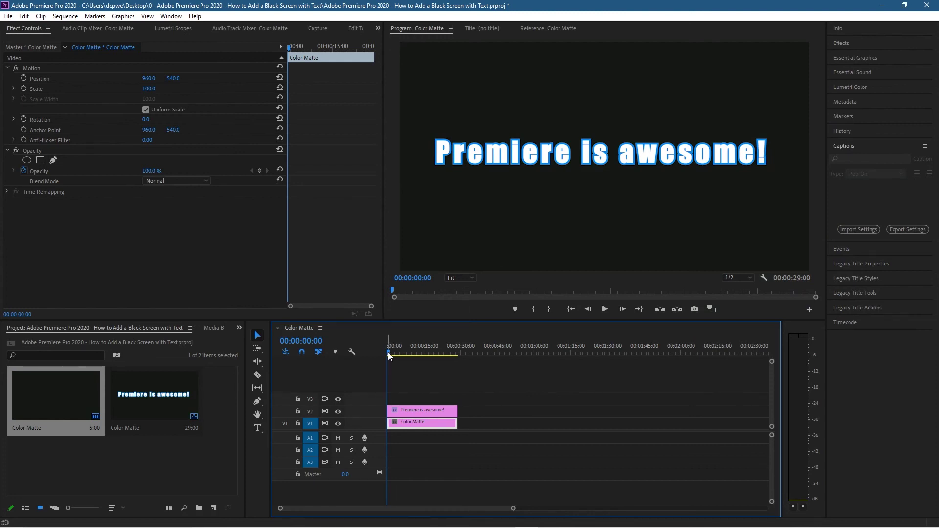
pyautogui.moveTo(394, 353); pyautogui.dragTo(435, 353)
pyautogui.press('Home')
# Step: Save the project via File > Save, storing the outlined title over the near-black matte
pyautogui.click(8, 16)
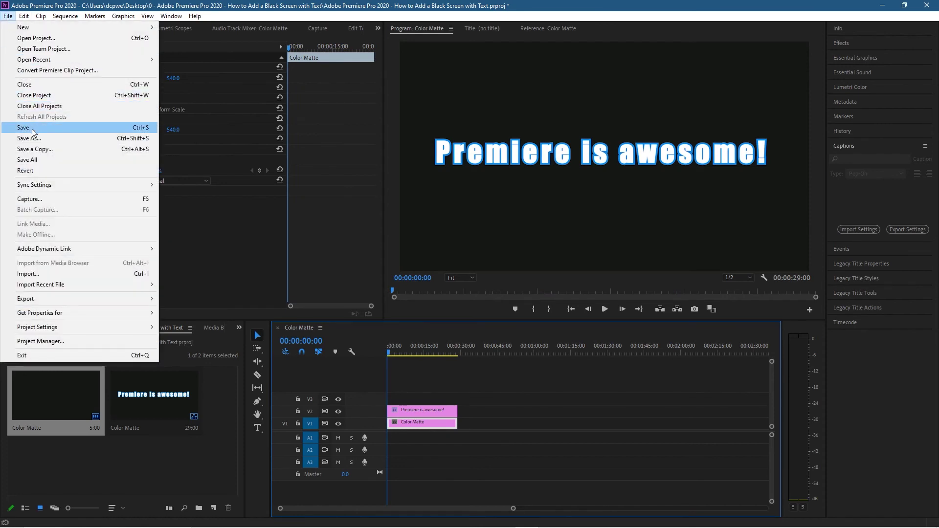
pyautogui.click(54, 128)
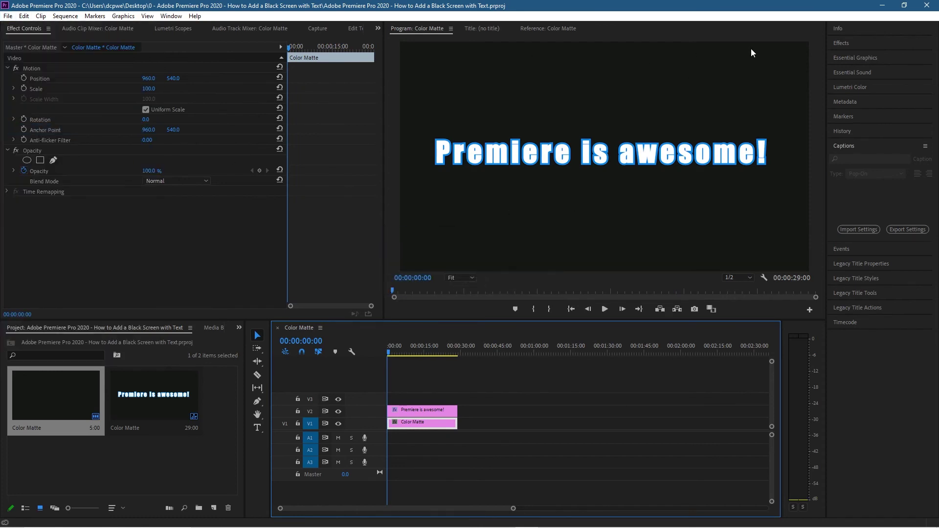